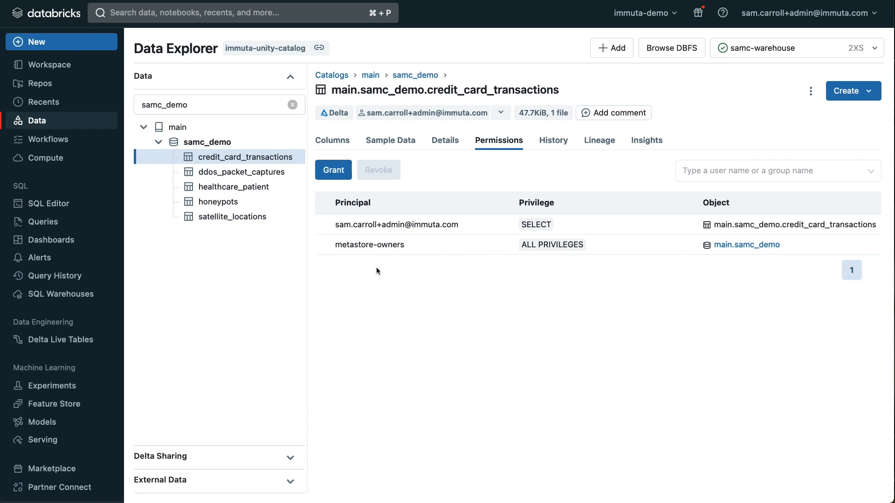
View the credit_card_transactions sample data, and switch to Immuta to review the activity and details of databricks.Credit Card Transactions
click(372, 139)
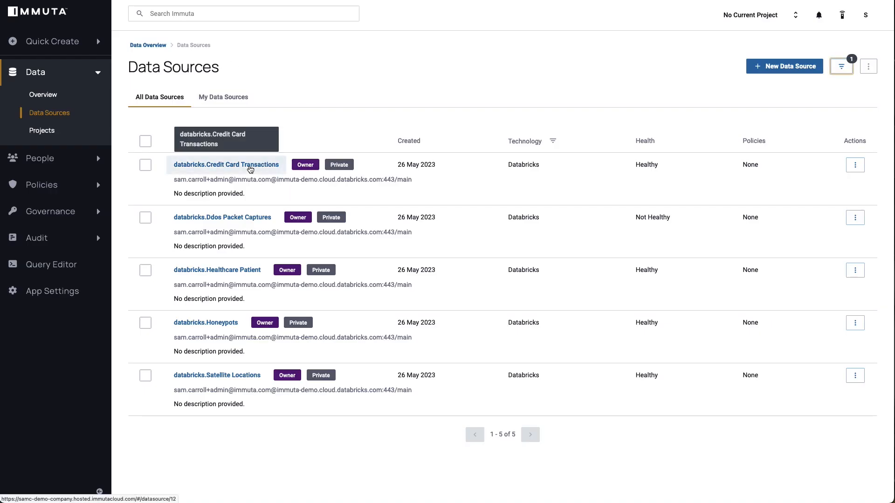
click(250, 168)
click(187, 109)
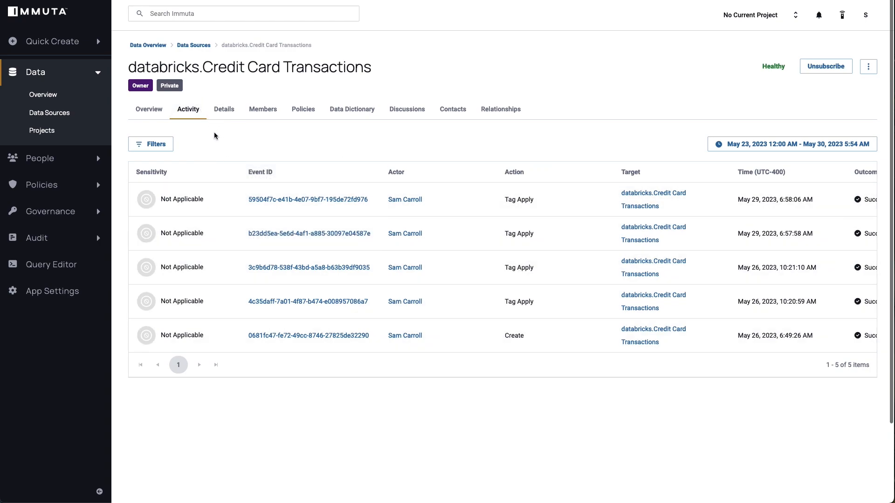
click(217, 114)
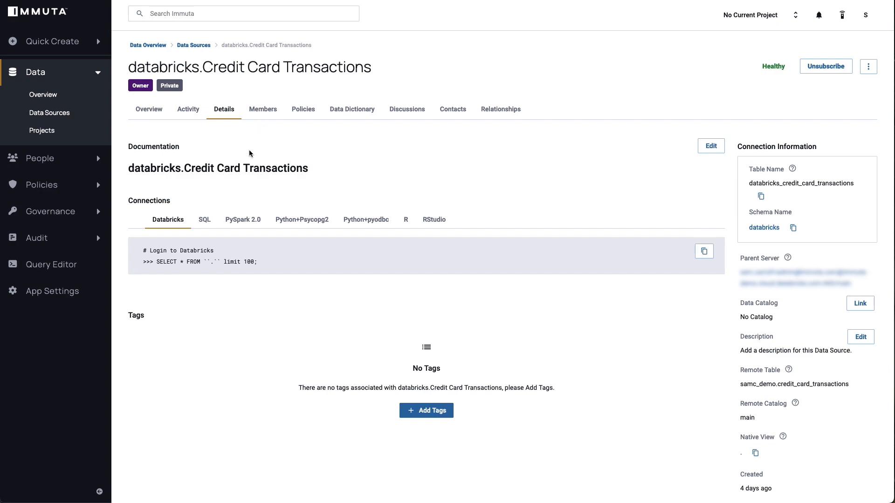
Review the members, policies and data dictionary of the databricks.Credit Card Transactions data source
click(271, 112)
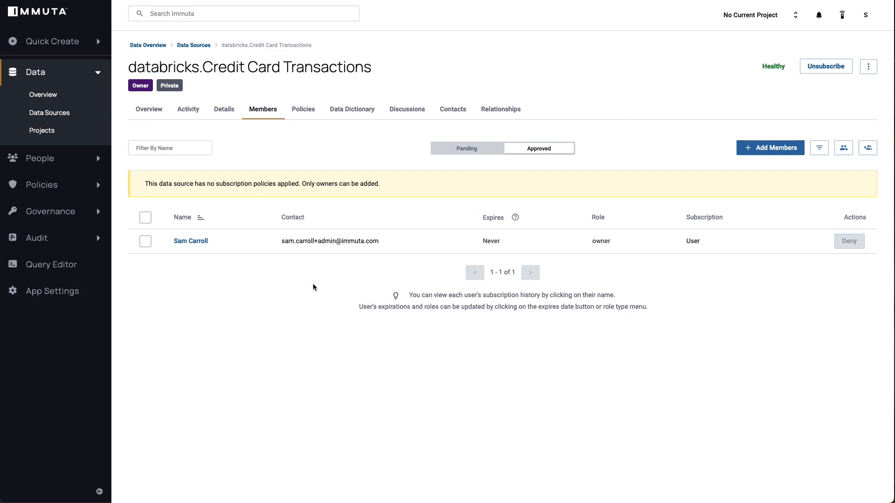
drag(282, 241, 374, 240)
click(388, 273)
click(303, 112)
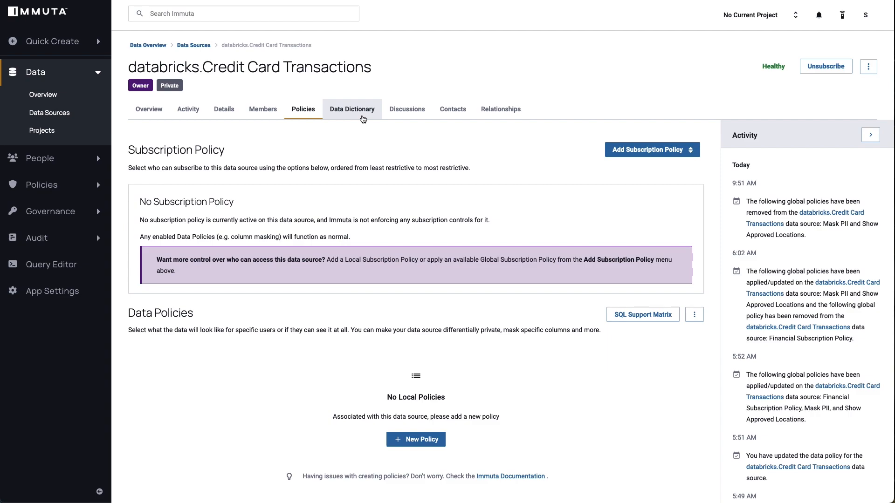
click(364, 118)
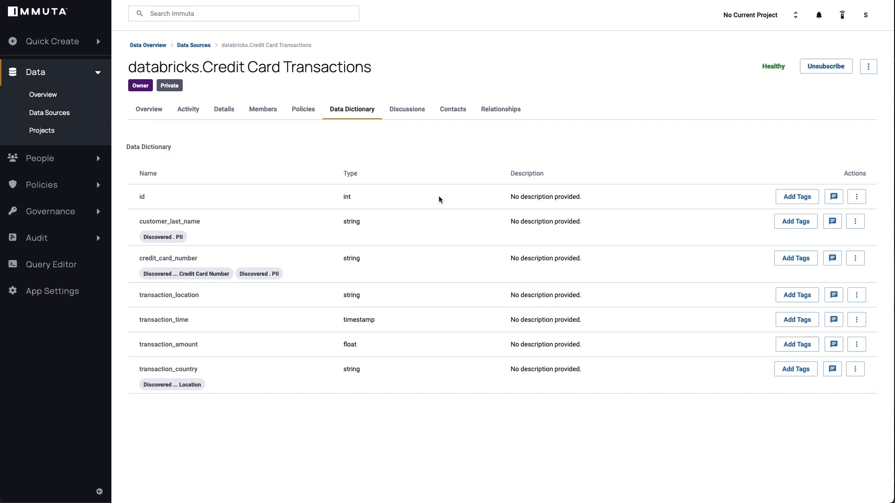
Inspect the Discovered.PII tag on the credit_card_number column, including which policy targets it, and close its details
click(248, 278)
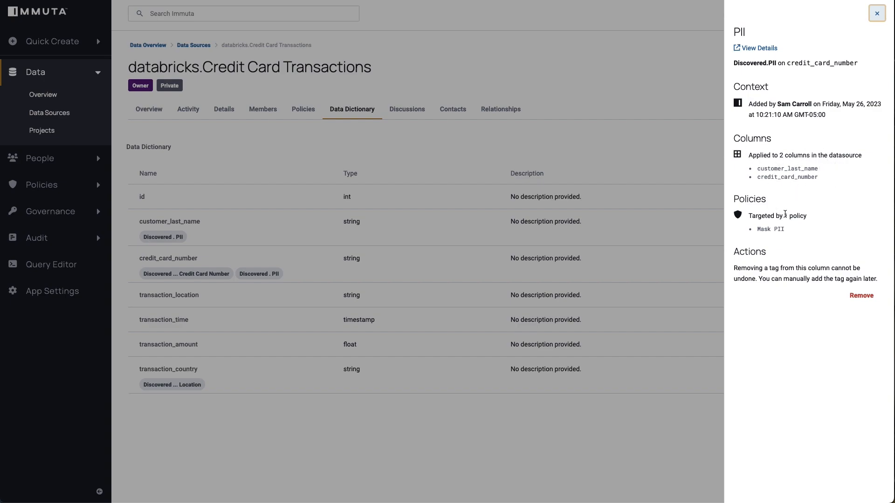
drag(757, 229, 791, 227)
click(791, 227)
click(877, 13)
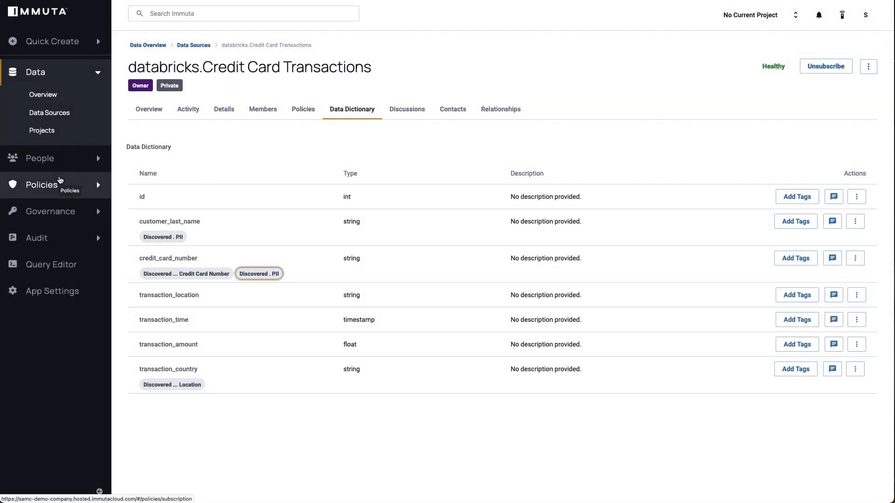
Review the rules of the staged Financial Subscription Policy and activate it
click(60, 180)
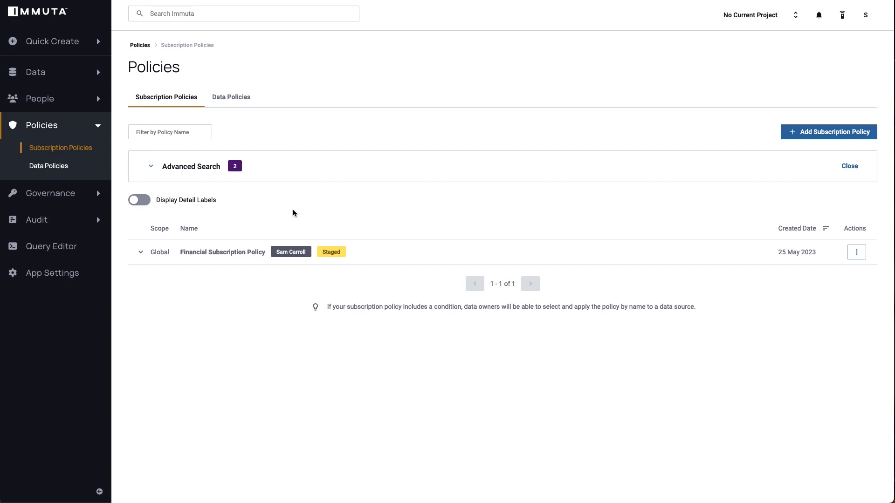
click(141, 252)
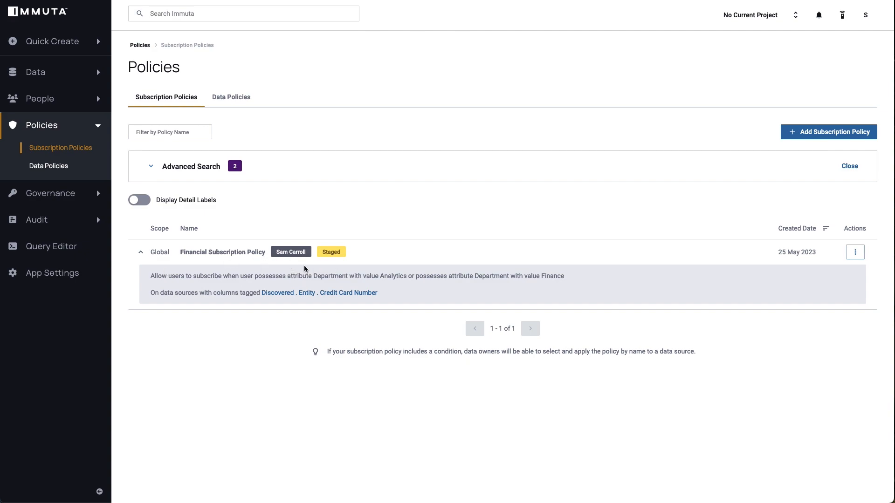
click(855, 252)
click(821, 338)
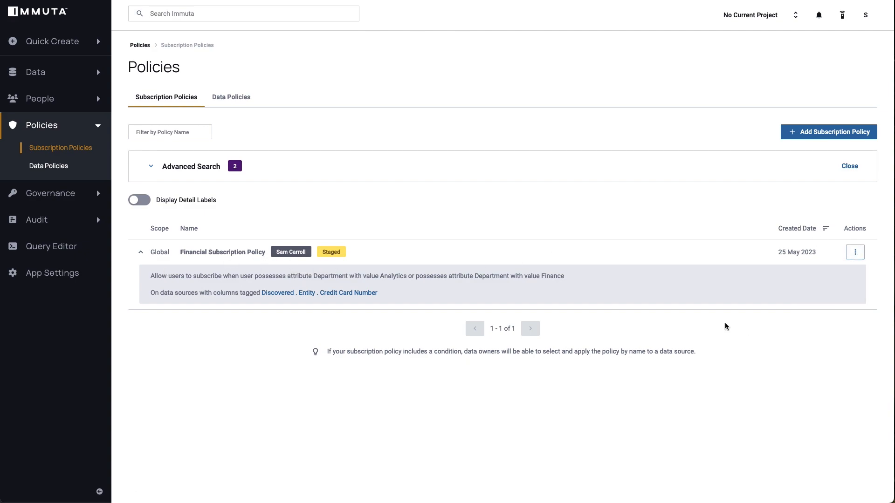
click(140, 253)
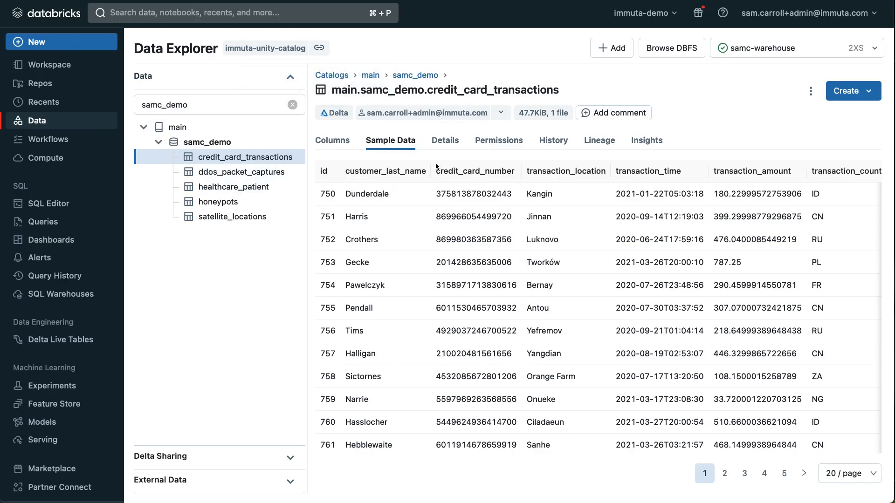
Switch to Databricks and check which principals have privileges on the credit_card_transactions table
click(343, 141)
click(498, 140)
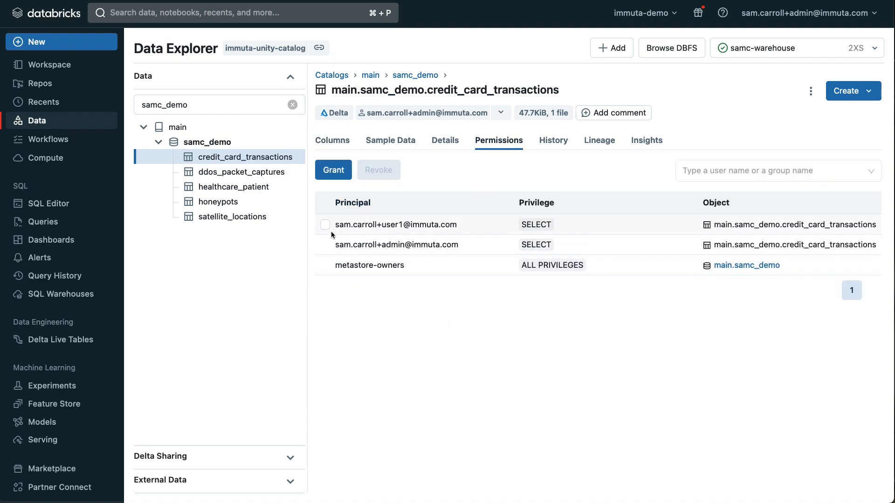
drag(335, 225, 458, 225)
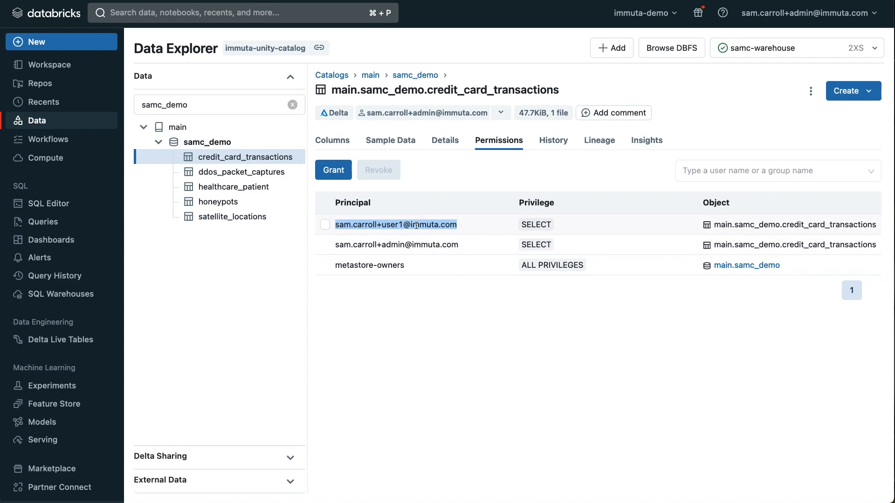
In the test user's Databricks SQL editor, refresh the samc_demo schema and run select * from main.samc_demo.credit_card_transactions
key(super+Tab)
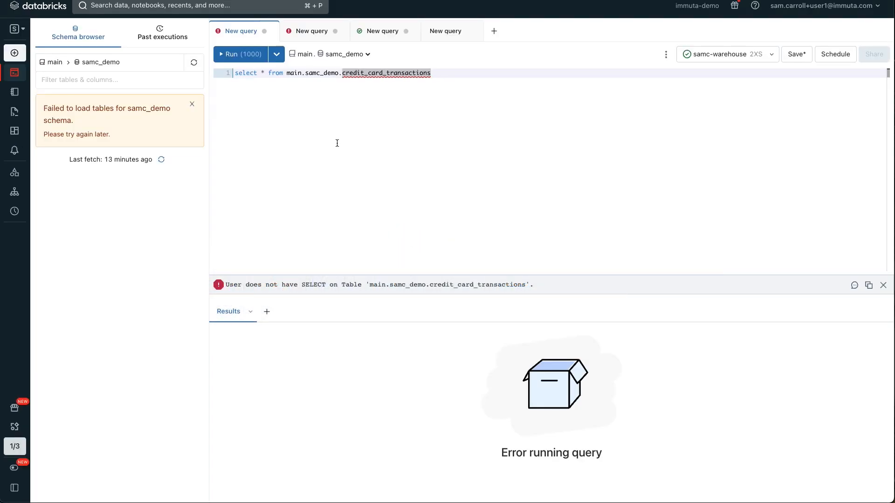
click(255, 73)
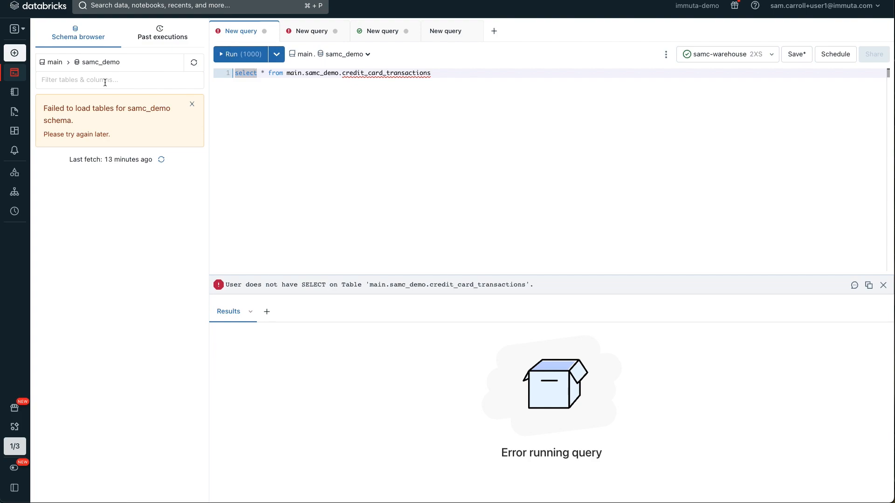
click(194, 62)
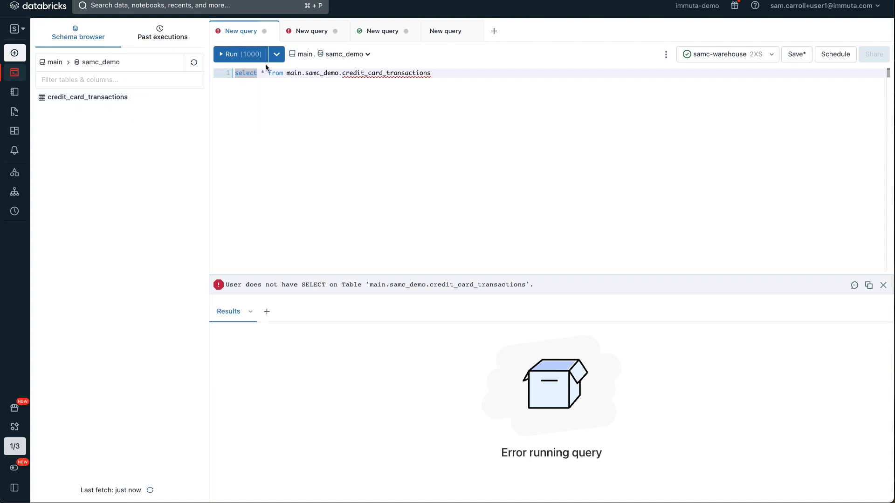
click(232, 54)
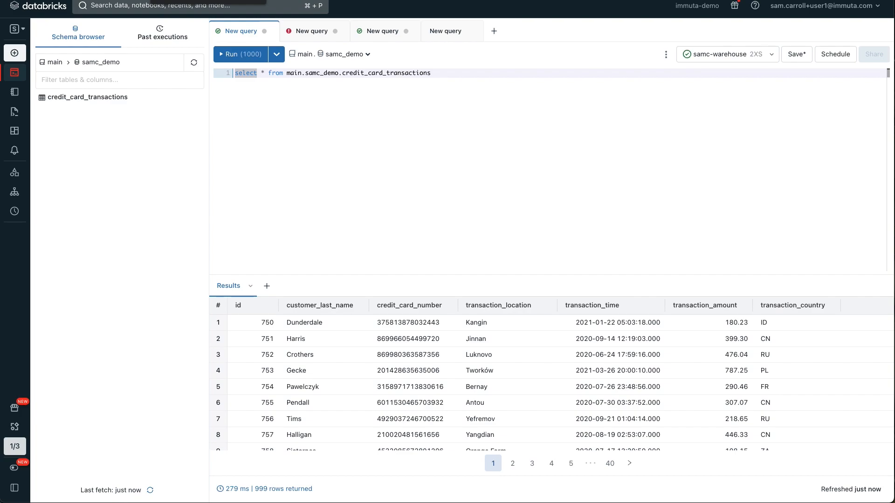
In the Unity Catalog Demo notebook, run the cells that show tables in main.samc_demo and select everything from credit_card_transactions
key(ctrl+Tab)
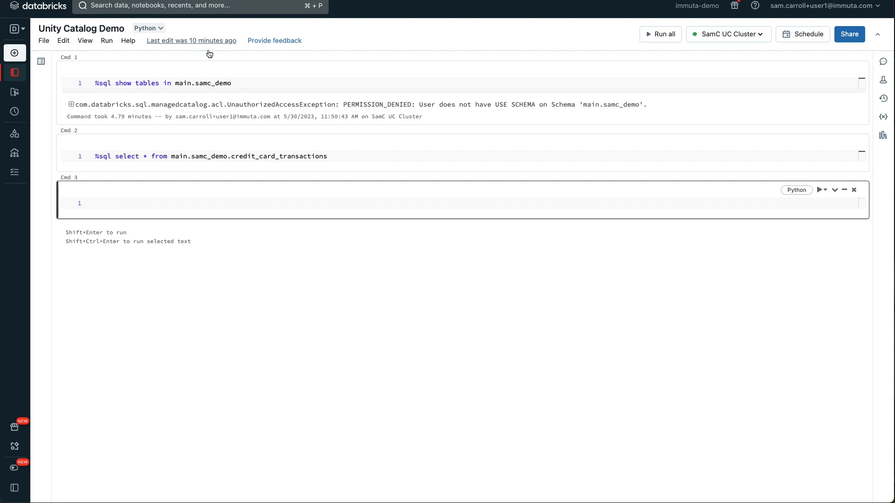
click(242, 81)
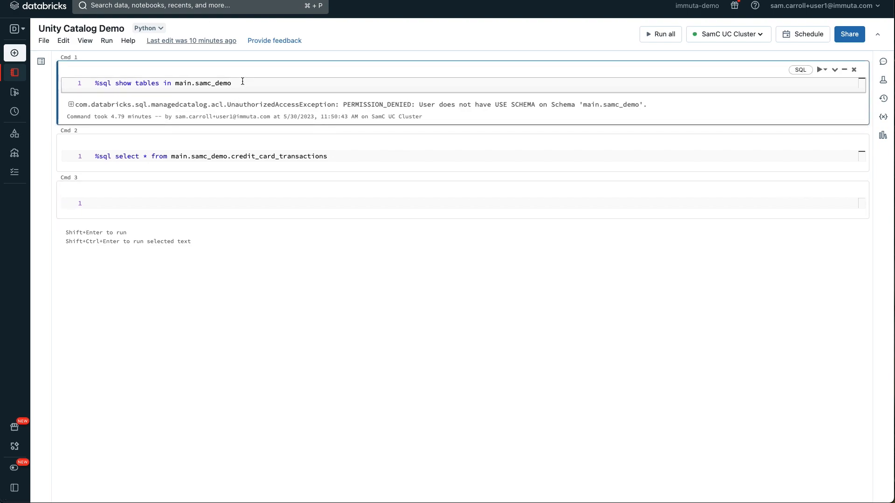
key(shift+Return)
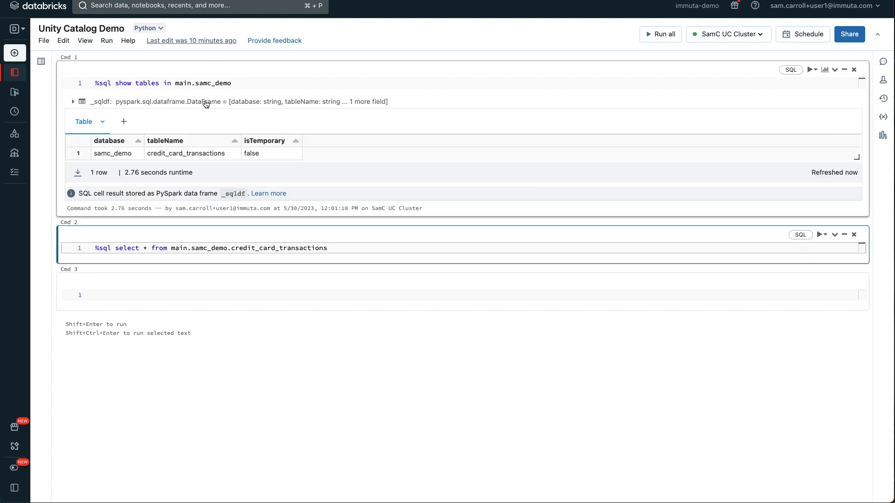
double_click(325, 248)
key(shift+Return)
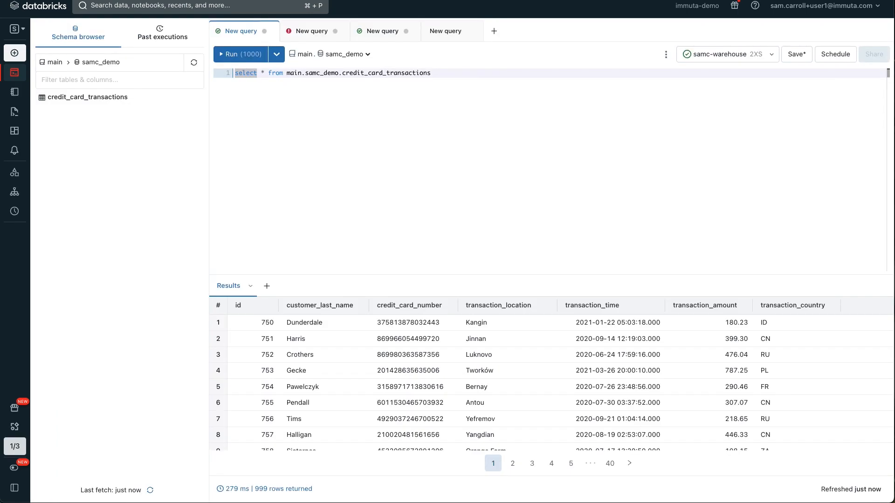
Rerun the credit_card_transactions query in the SQL editor and inspect the customer_last_name and credit_card_number values
key(super+Return)
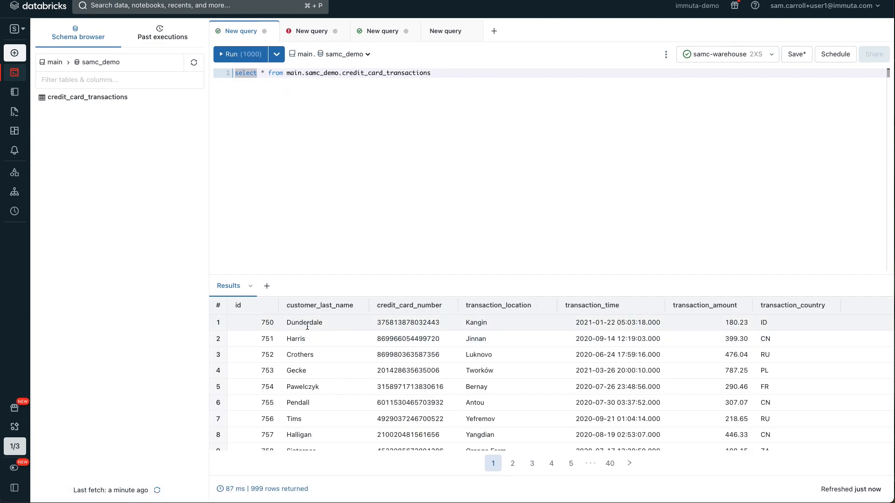
double_click(417, 325)
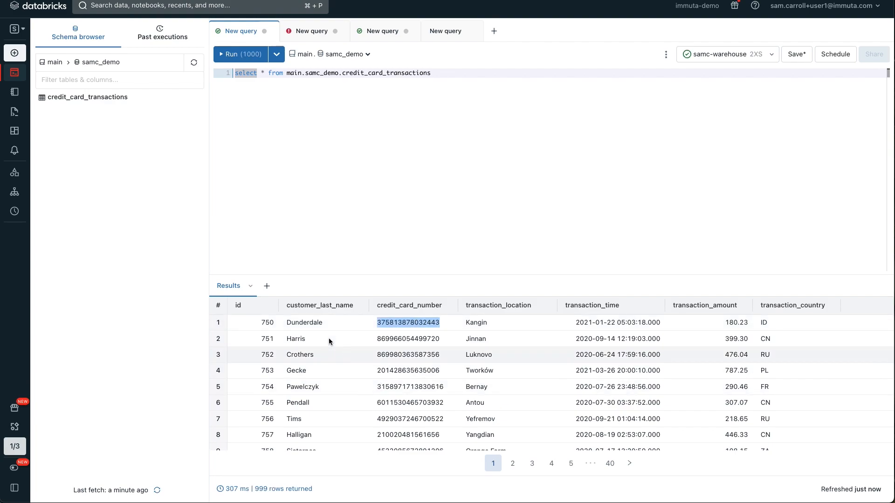
double_click(312, 325)
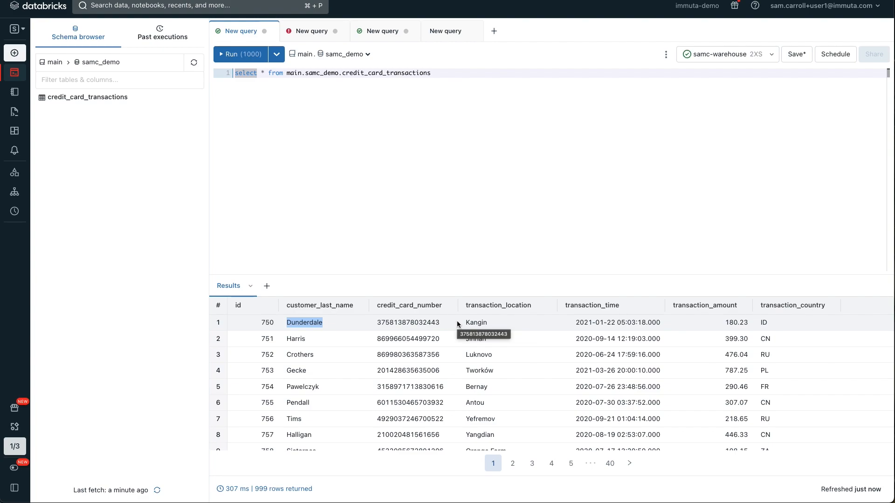
Switch back to Immuta, review the staged Mask PII data policy and activate it
key(super+Tab)
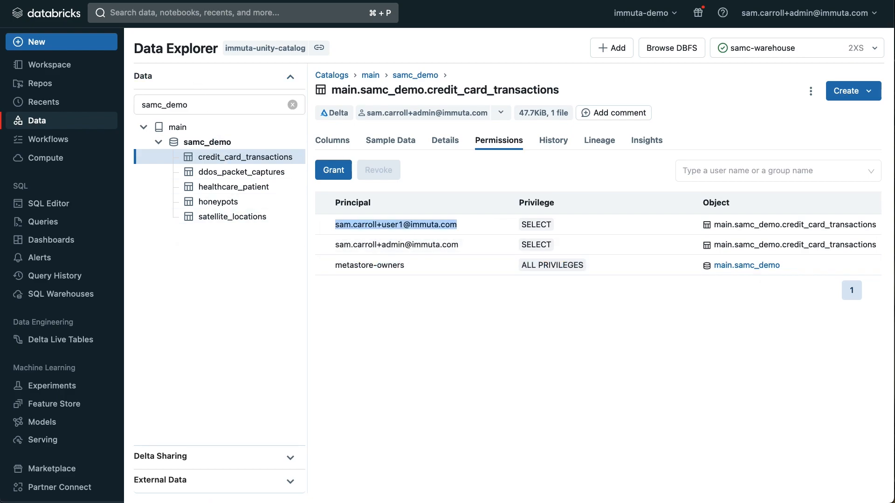
key(super+Tab)
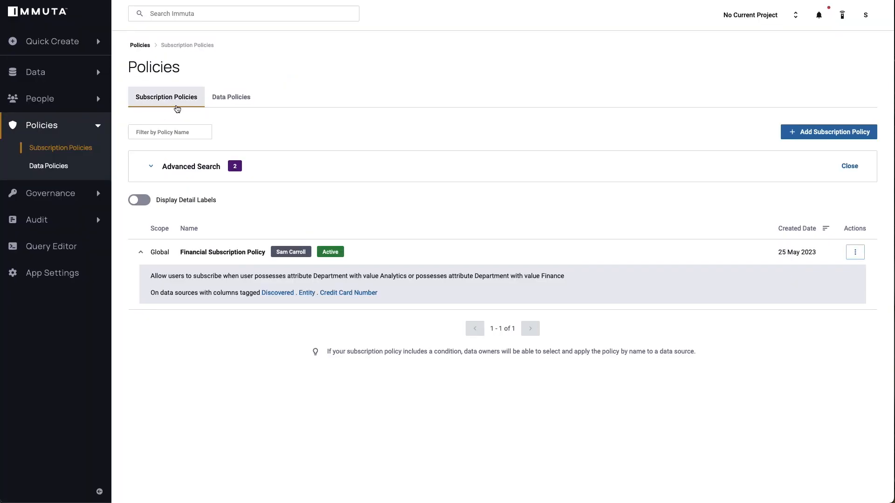
click(228, 97)
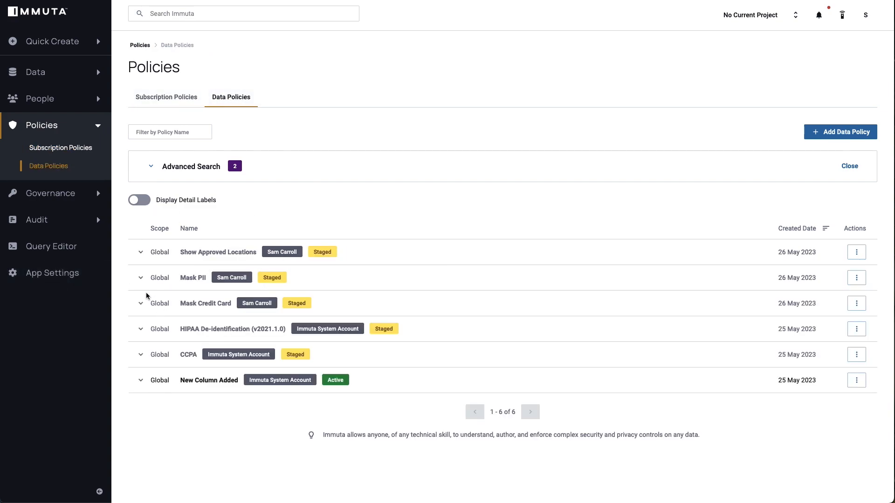
click(142, 277)
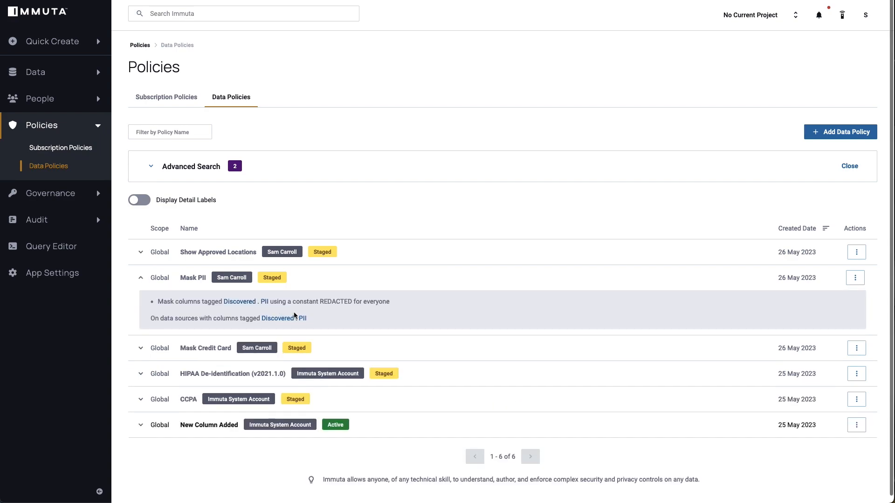
click(856, 277)
click(851, 276)
Open the Mask PII policy in the policy builder, examine its masking rule and available action types, and leave without saving
click(855, 278)
click(795, 299)
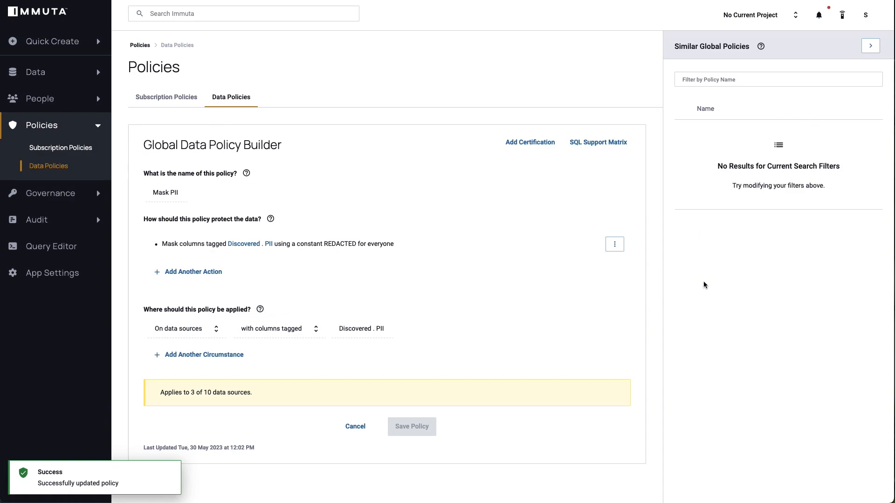
click(871, 46)
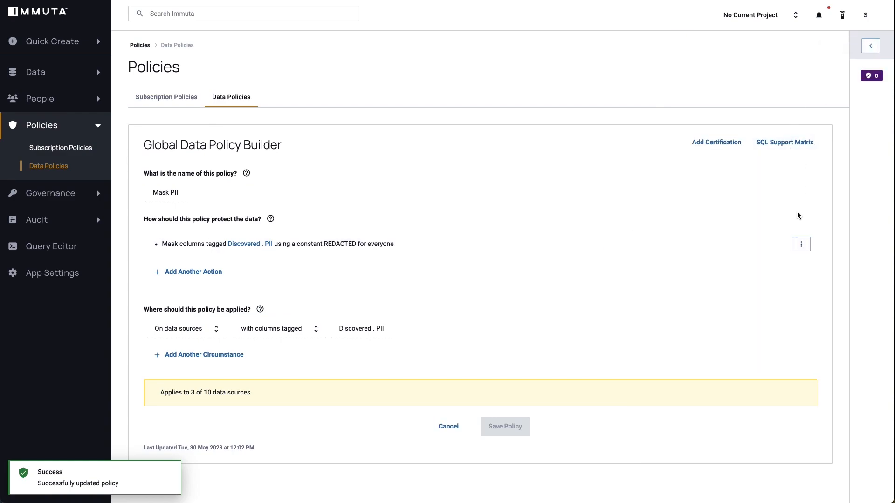
click(801, 244)
click(775, 269)
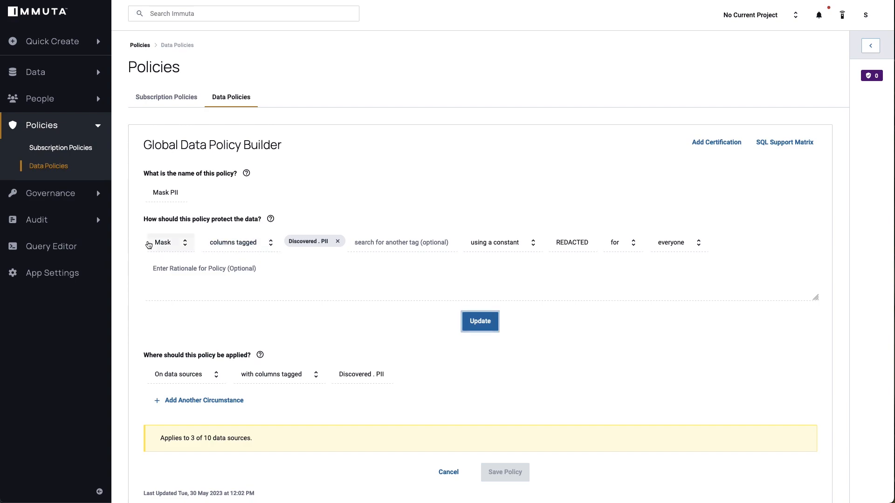
click(164, 246)
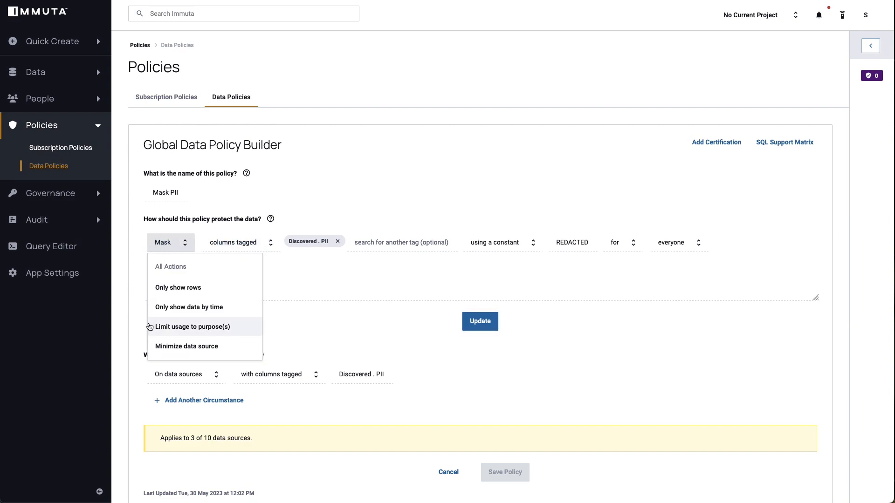
click(343, 171)
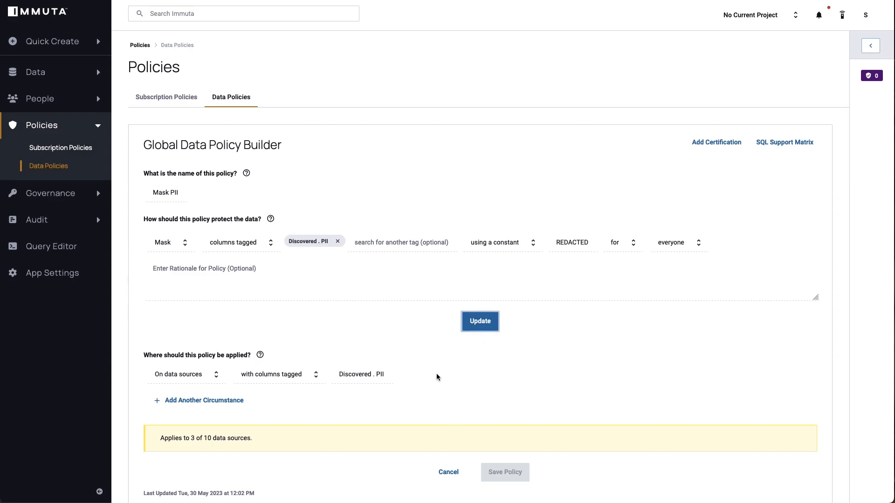
click(449, 472)
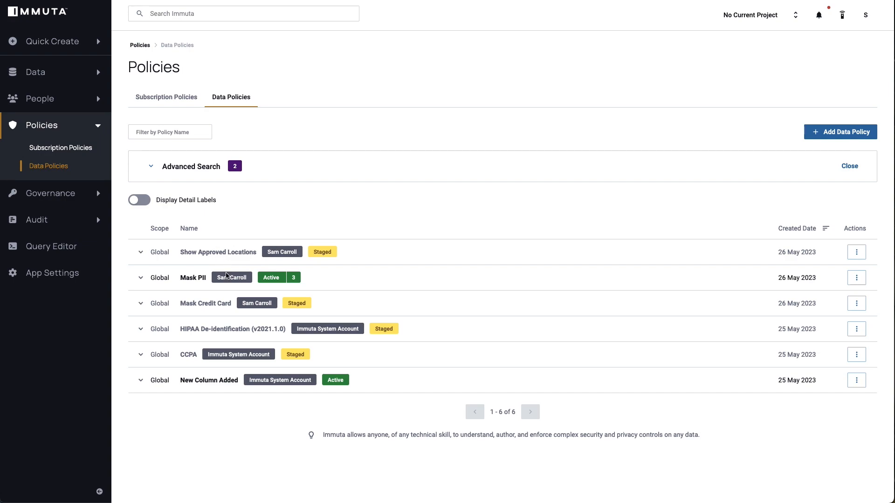
Expand the Mask PII policy's details, switch to Databricks and examine the query history in the monitoring view of samc-warehouse
click(141, 278)
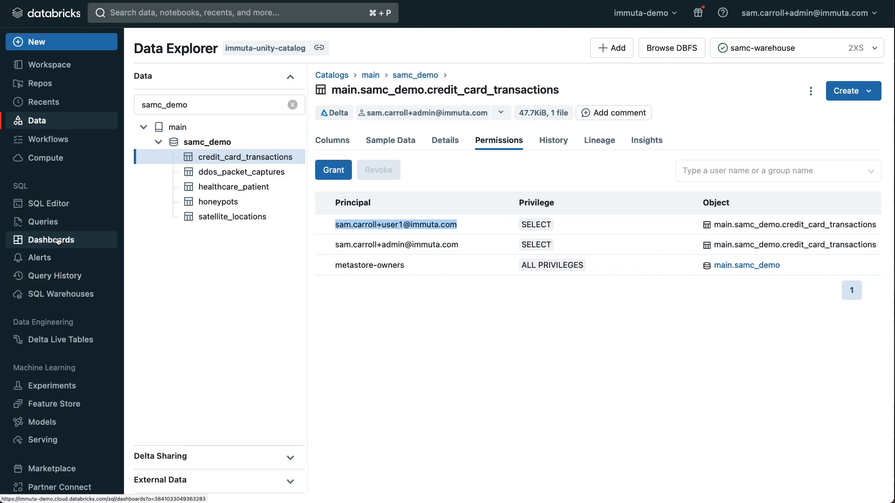
click(57, 294)
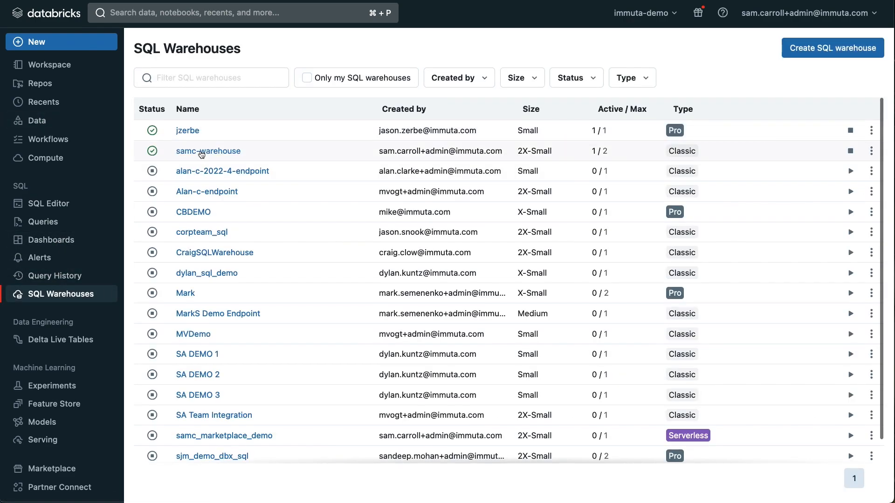
click(202, 152)
click(291, 93)
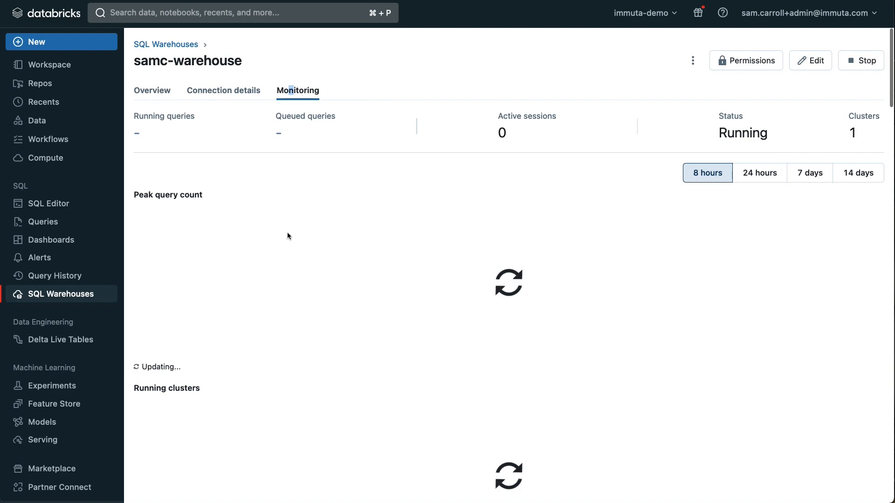
scroll(301, 279, down, 4)
scroll(299, 306, down, 5)
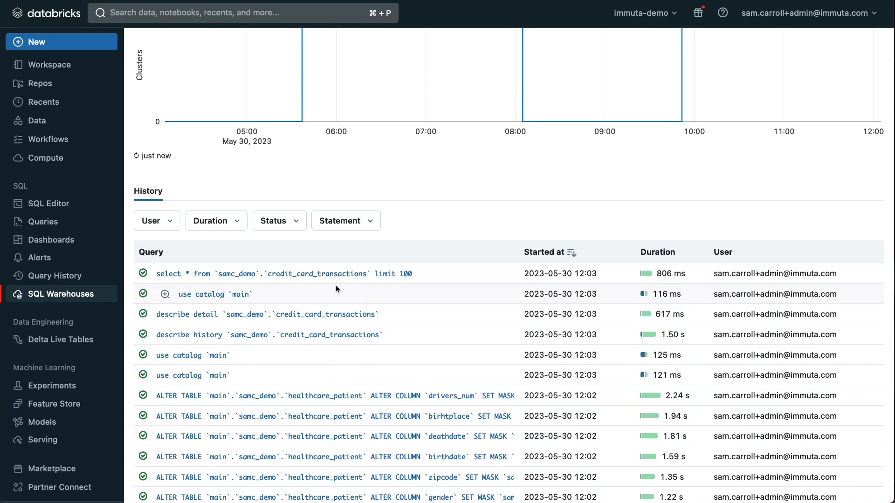
scroll(336, 286, up, 7)
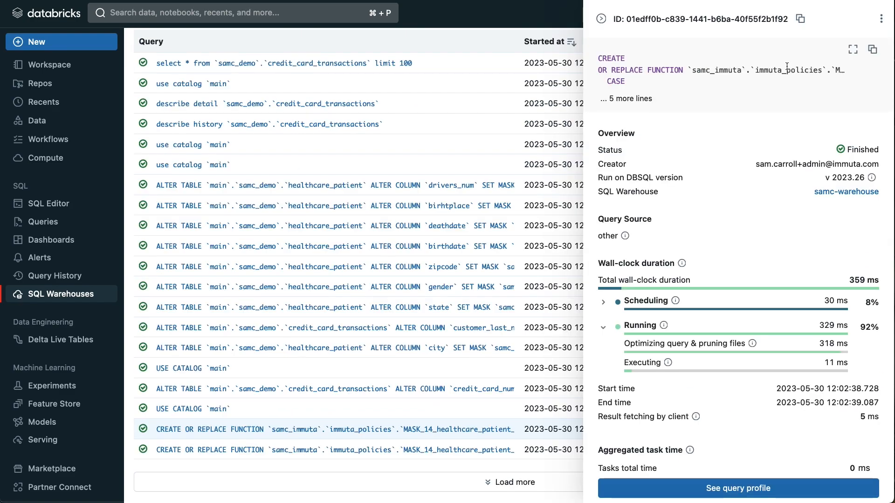
Inspect the full CREATE OR REPLACE FUNCTION statement that masks the healthcare_patient city column, and close the query details
click(637, 101)
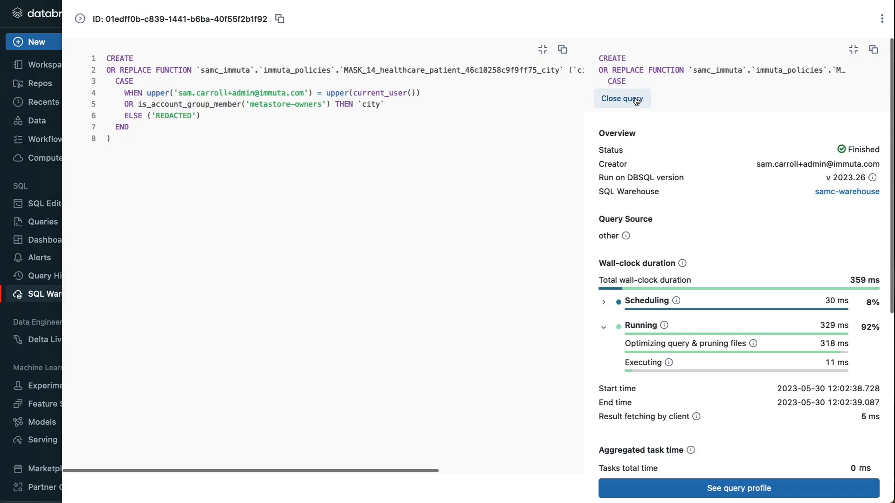
click(637, 101)
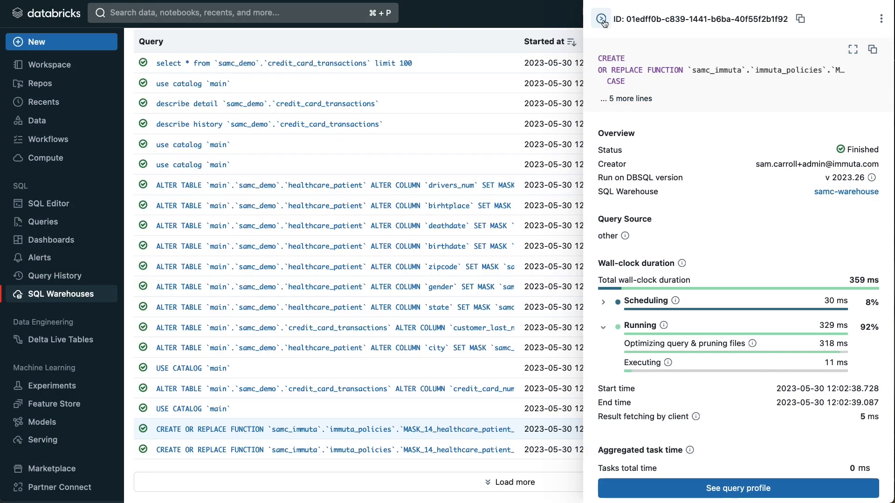
click(602, 19)
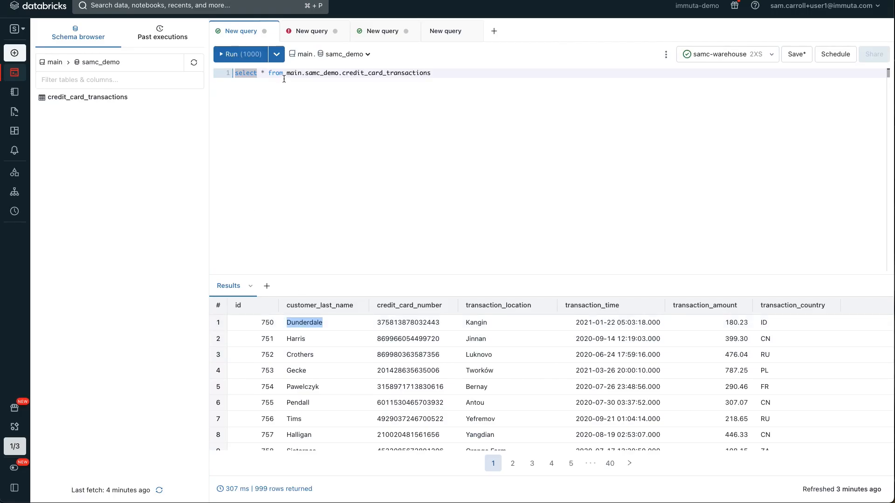
Rerun the select query on main.samc_demo.credit_card_transactions in the SQL editor and in the Unity Catalog Demo notebook
click(236, 54)
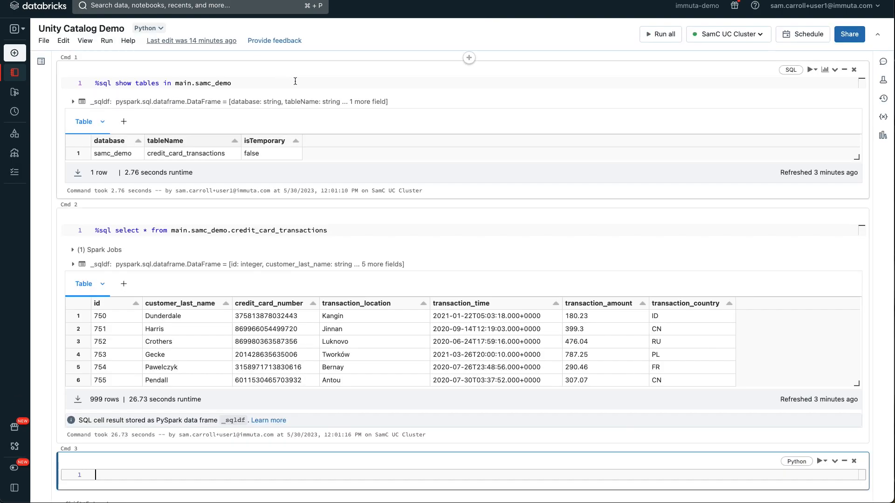
click(283, 230)
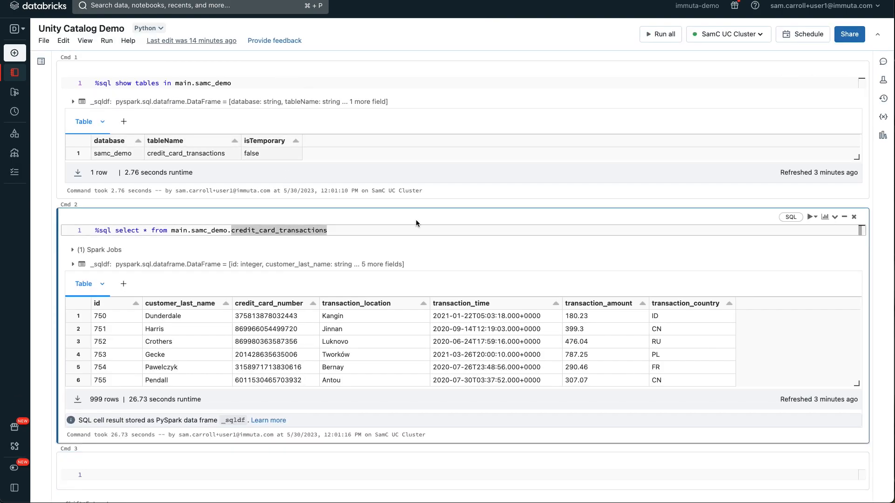
key(shift+Return)
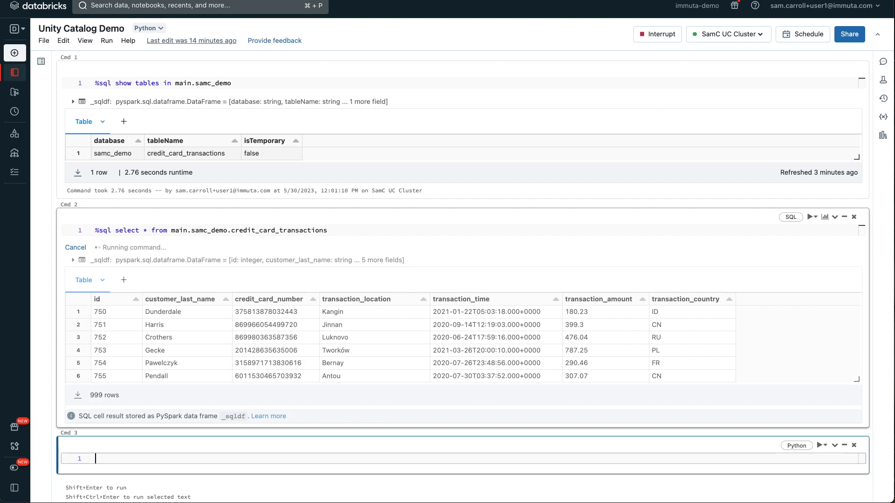